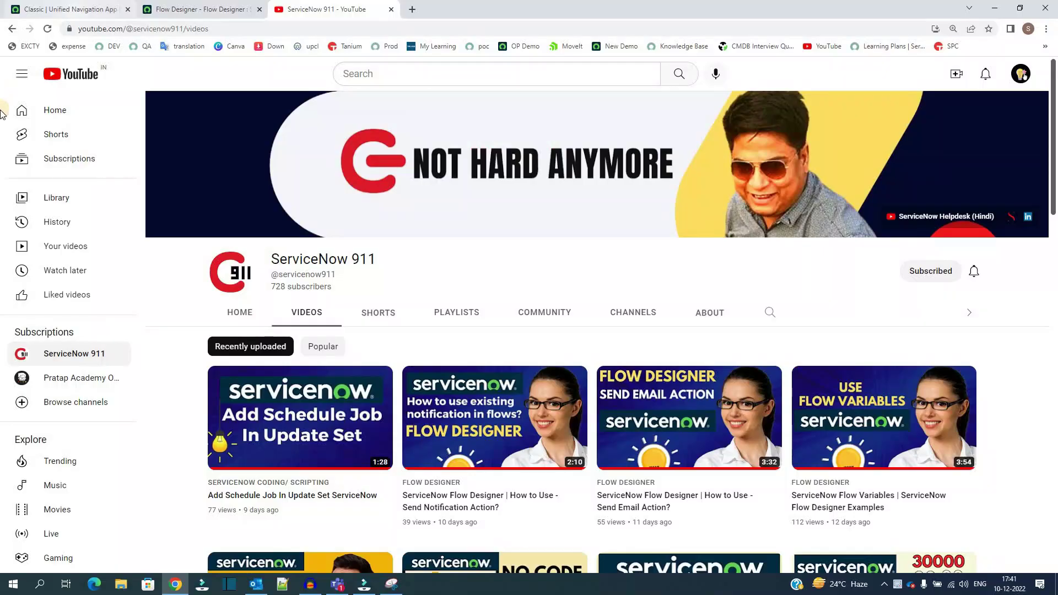
Switch to the ServiceNow tab showing Server Update Test Flow in Flow Designer
{"action": "left_click", "coordinate": [76, 11]}
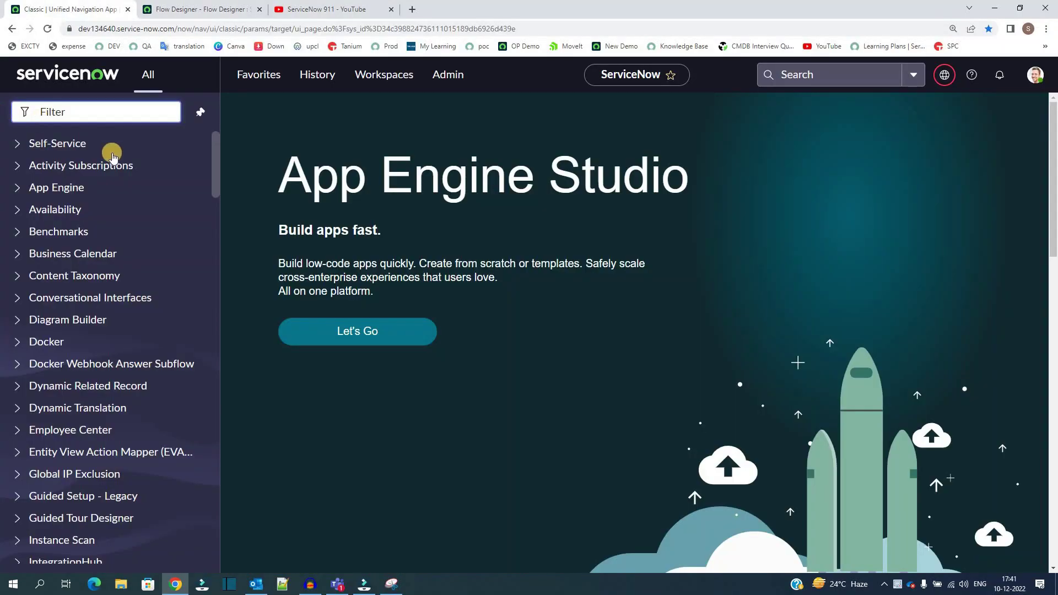
{"action": "left_click", "coordinate": [181, 8]}
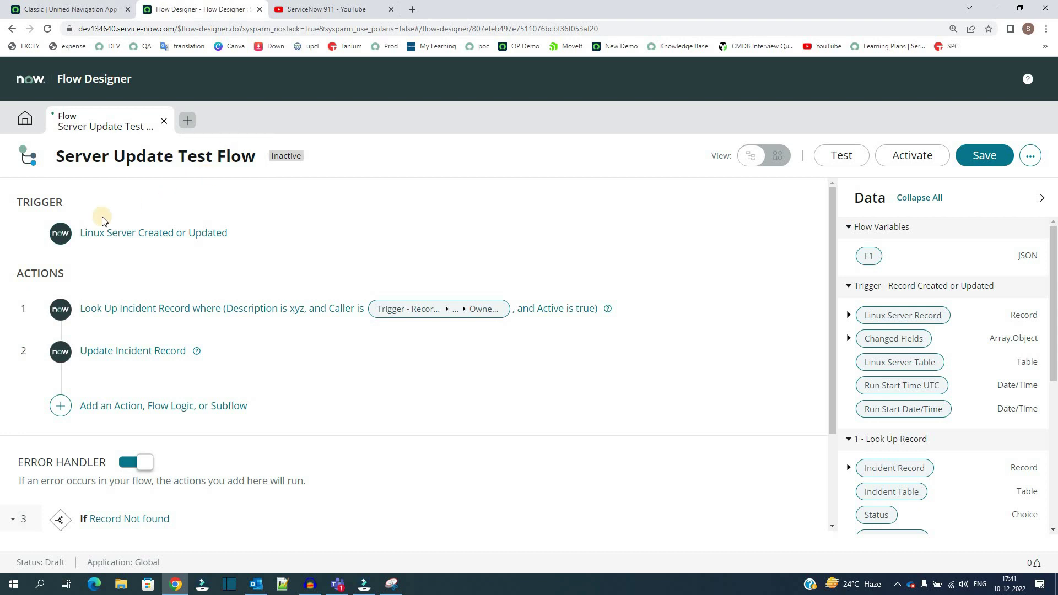
{"action": "scroll", "coordinate": [118, 359], "scroll_direction": "down", "scroll_amount": 2}
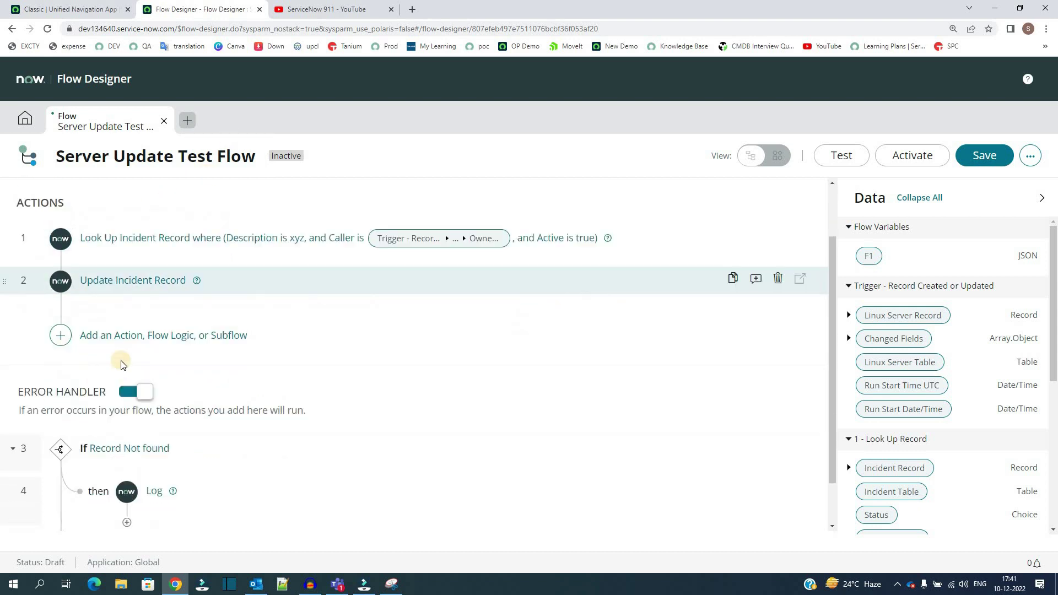
{"action": "scroll", "coordinate": [60, 266], "scroll_direction": "up", "scroll_amount": 2}
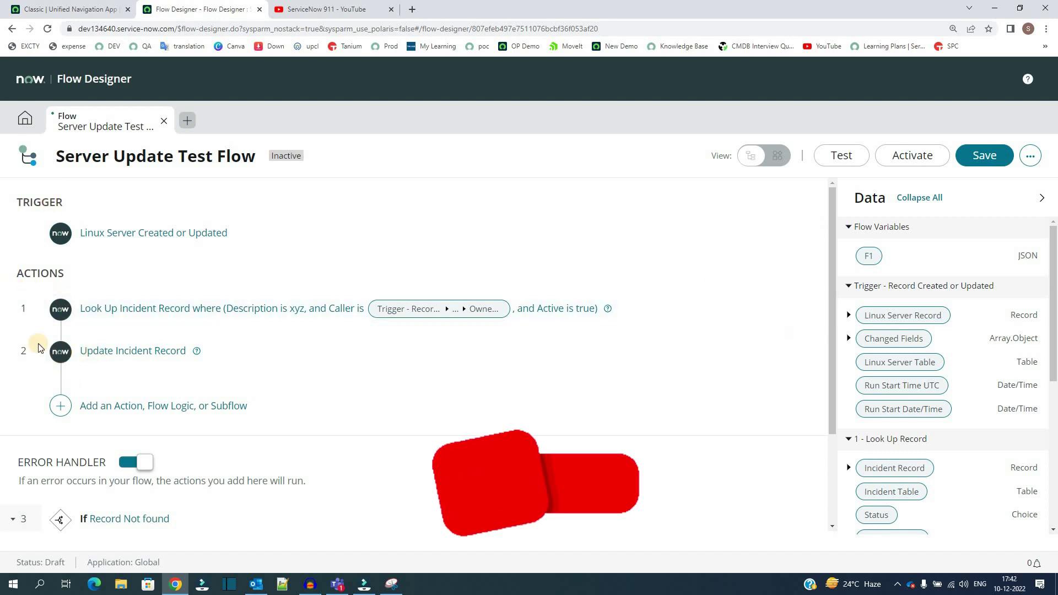
{"action": "scroll", "coordinate": [142, 342], "scroll_direction": "down", "scroll_amount": 2}
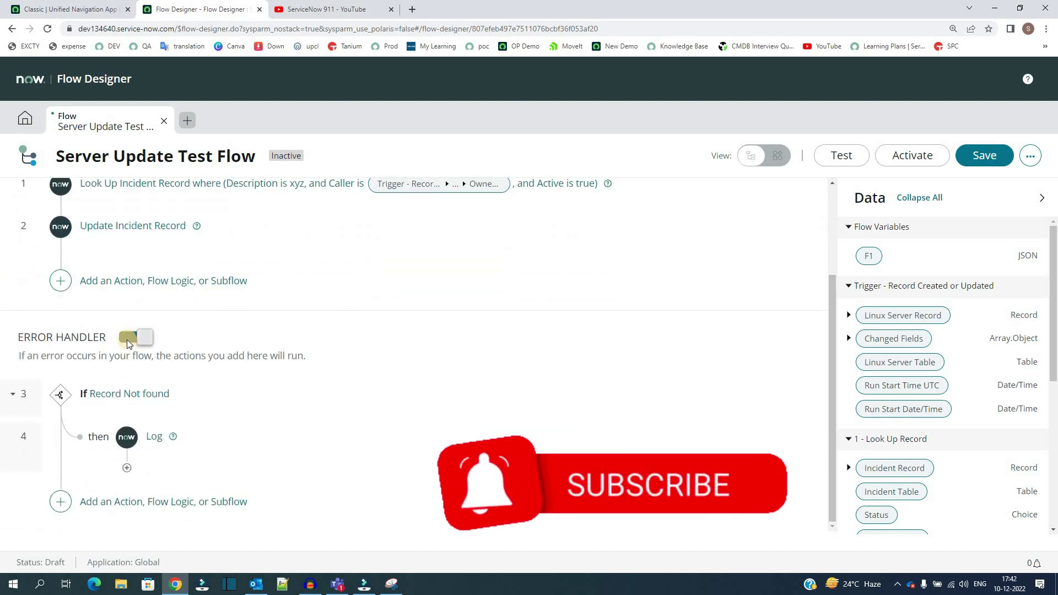
{"action": "triple_click", "coordinate": [54, 364]}
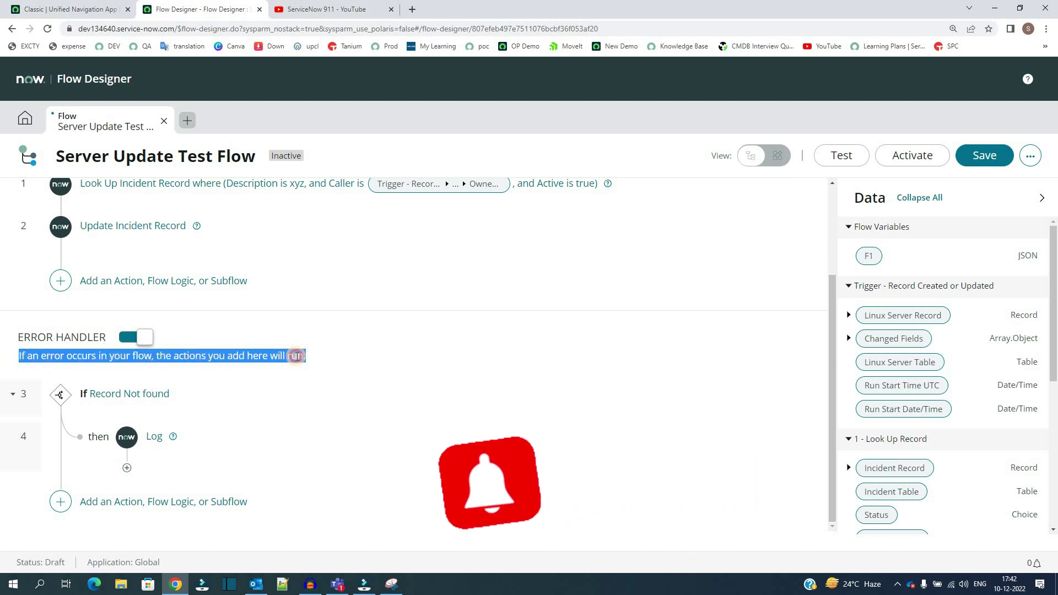
{"action": "scroll", "coordinate": [11, 300], "scroll_direction": "up", "scroll_amount": 2}
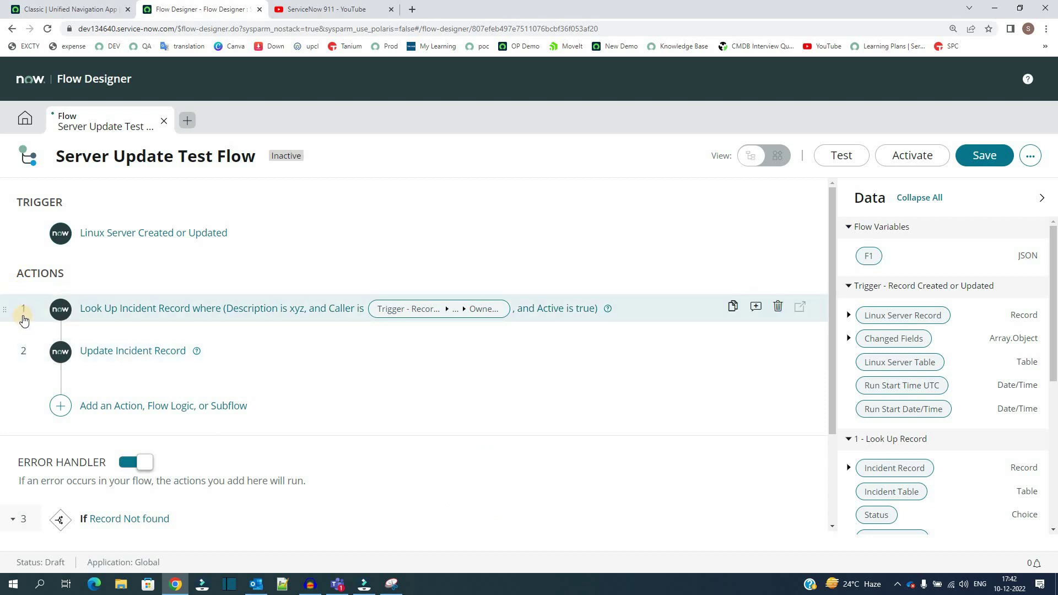
{"action": "scroll", "coordinate": [30, 346], "scroll_direction": "down", "scroll_amount": 2}
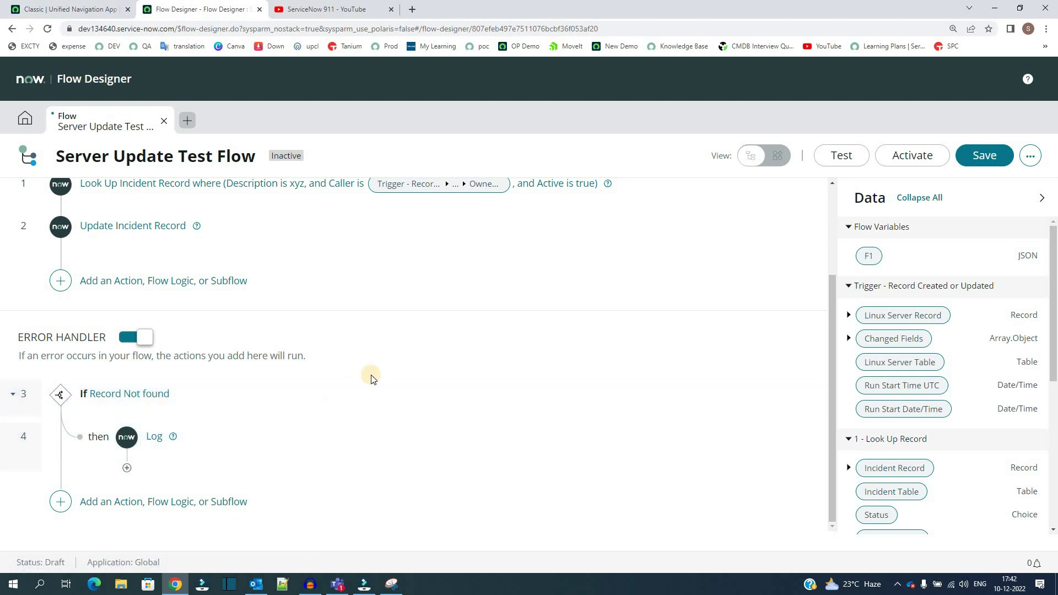
{"action": "scroll", "coordinate": [372, 374], "scroll_direction": "up", "scroll_amount": 2}
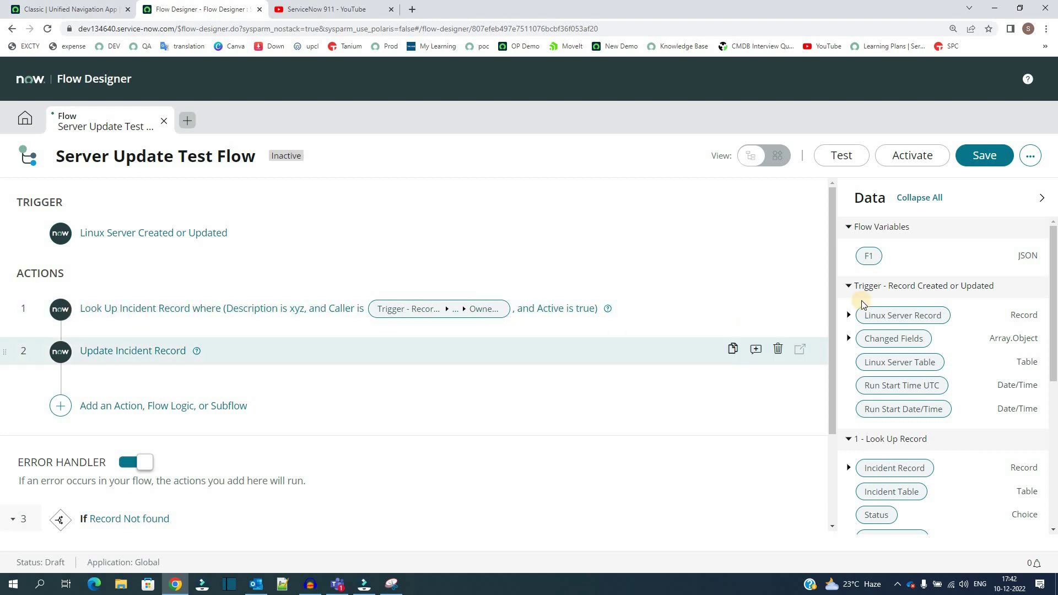
Expand Action Status under 1 - Look Up Record and 2 - Update Record to reveal Code and Message
{"action": "scroll", "coordinate": [854, 331], "scroll_direction": "down", "scroll_amount": 4}
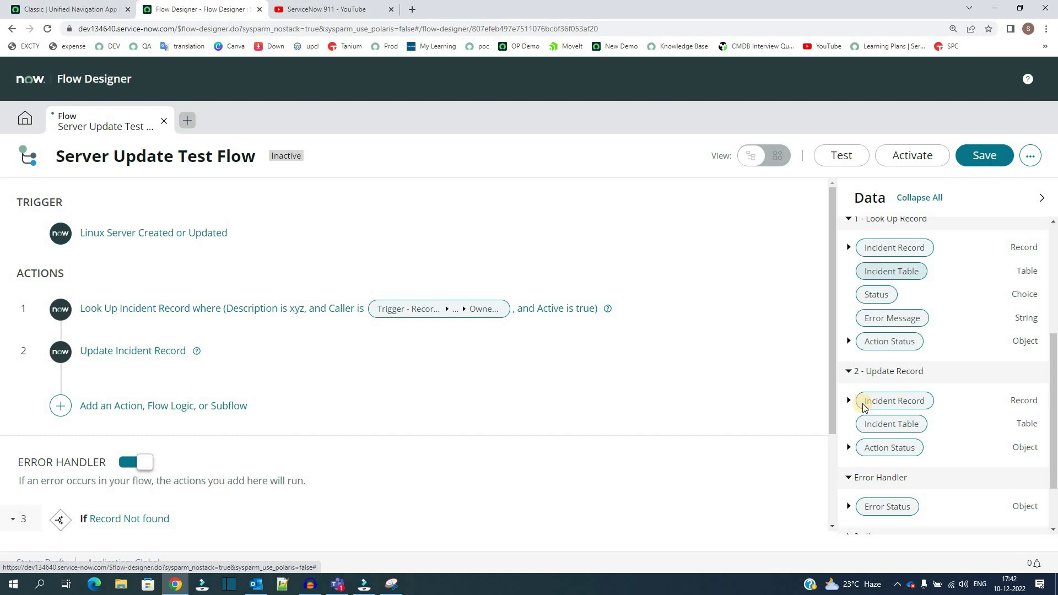
{"action": "scroll", "coordinate": [871, 402], "scroll_direction": "up", "scroll_amount": 1}
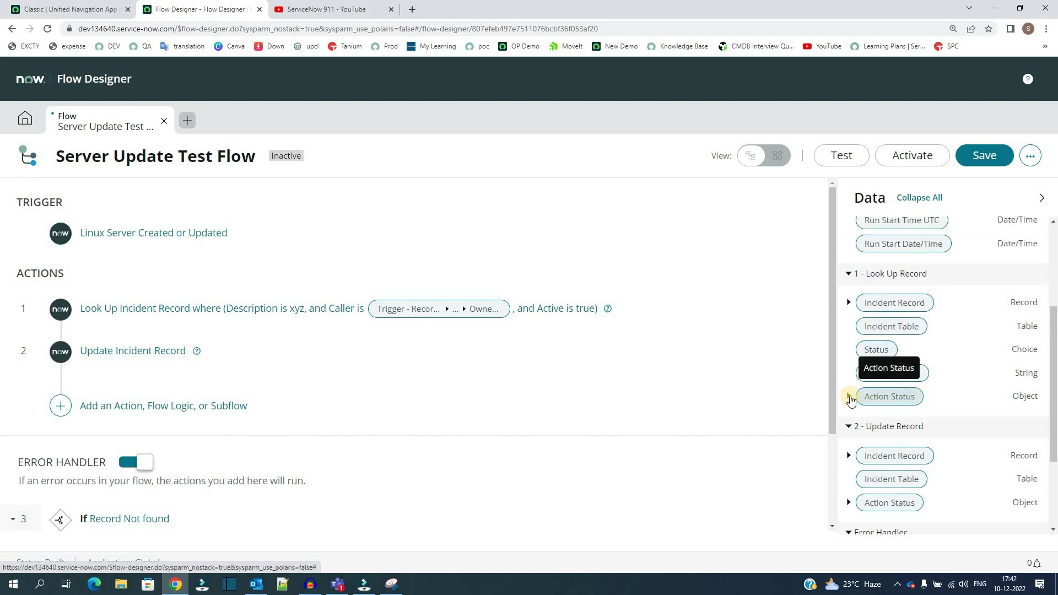
{"action": "left_click", "coordinate": [850, 397]}
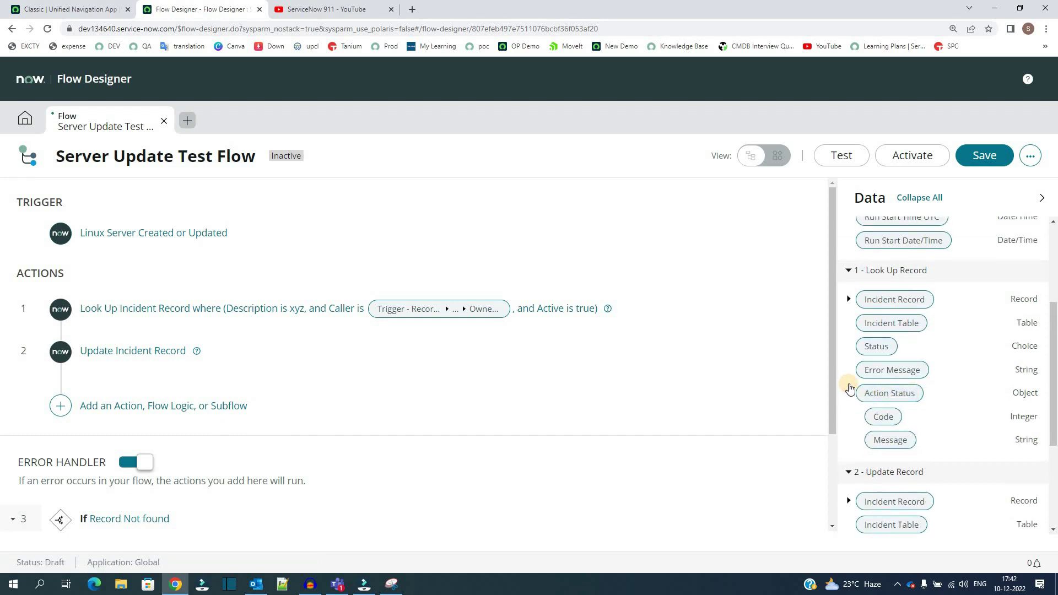
{"action": "scroll", "coordinate": [849, 389], "scroll_direction": "down", "scroll_amount": 3}
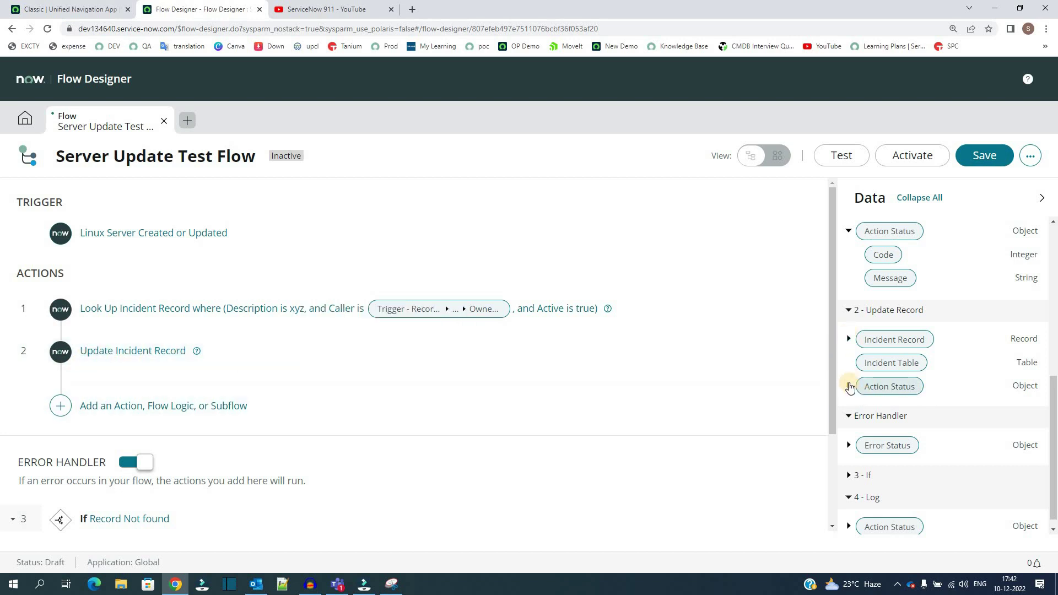
{"action": "left_click", "coordinate": [849, 387]}
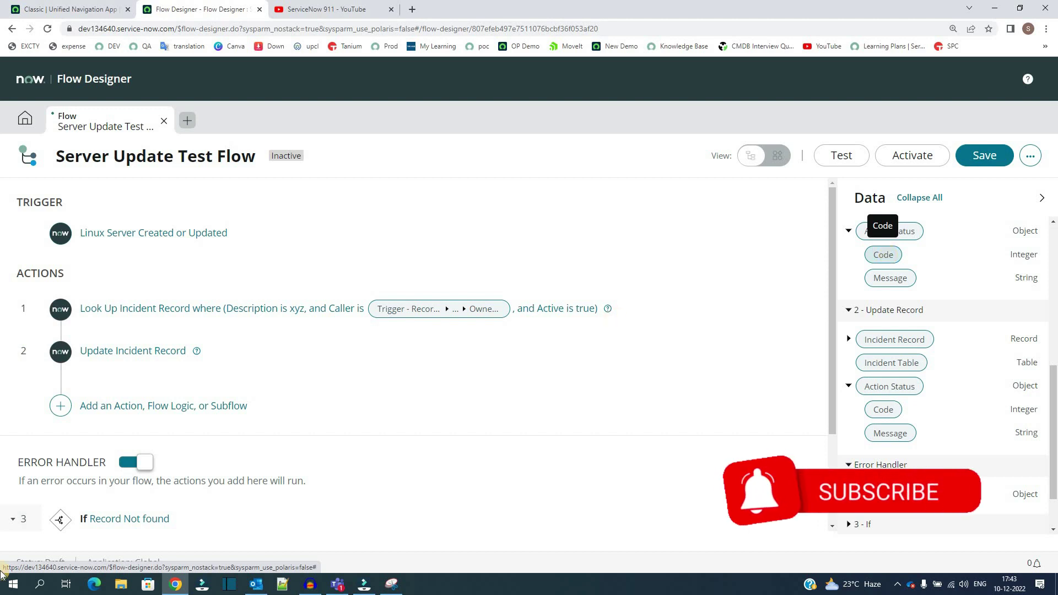
{"action": "scroll", "coordinate": [152, 441], "scroll_direction": "down", "scroll_amount": 2}
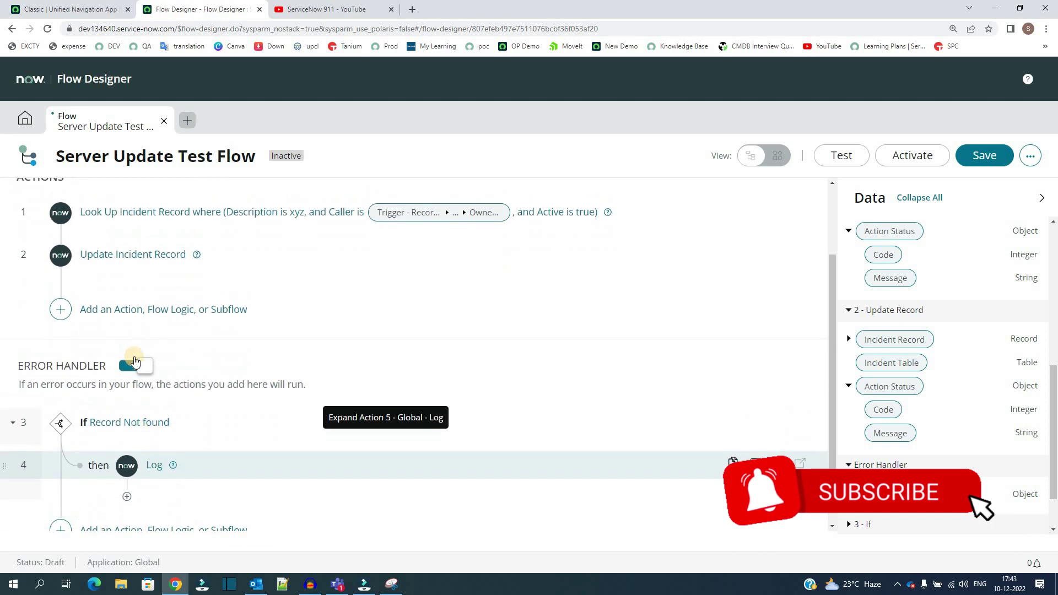
{"action": "scroll", "coordinate": [134, 361], "scroll_direction": "up", "scroll_amount": 2}
Expand the Linux Server Created or Updated trigger to review its table and run settings
{"action": "left_click", "coordinate": [140, 242]}
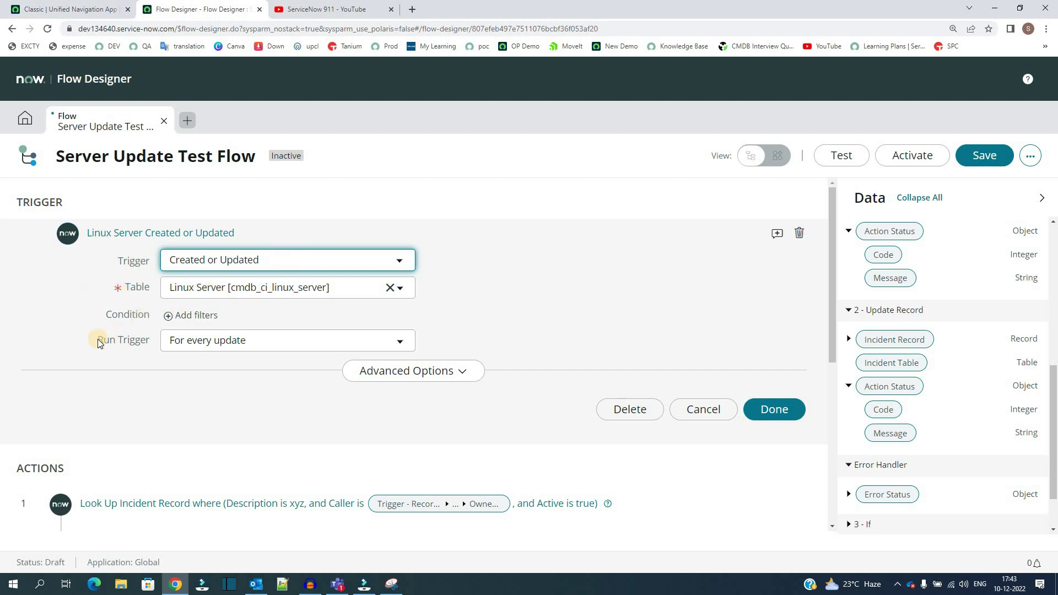
{"action": "scroll", "coordinate": [98, 339], "scroll_direction": "down", "scroll_amount": 4}
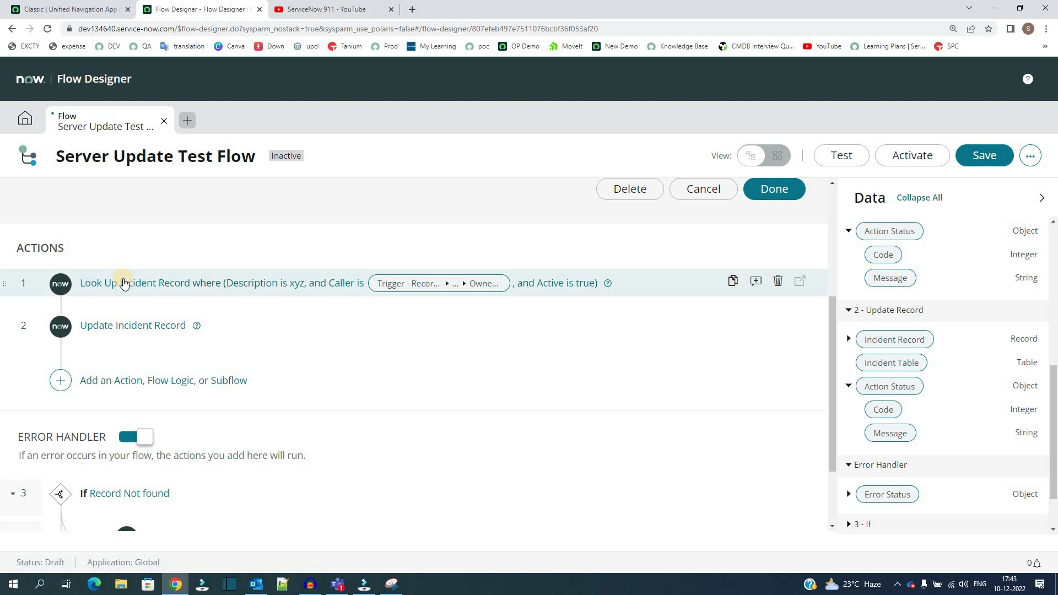
Expand Look Up Incident Record and review its Description xyz, Caller and Active conditions
{"action": "left_click", "coordinate": [123, 283]}
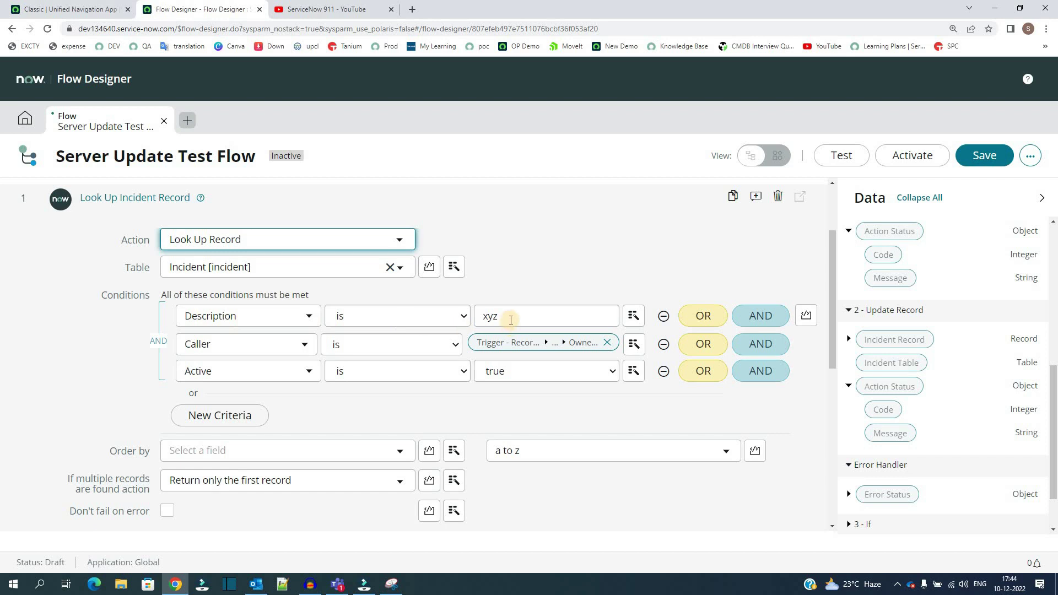
{"action": "left_click", "coordinate": [508, 274]}
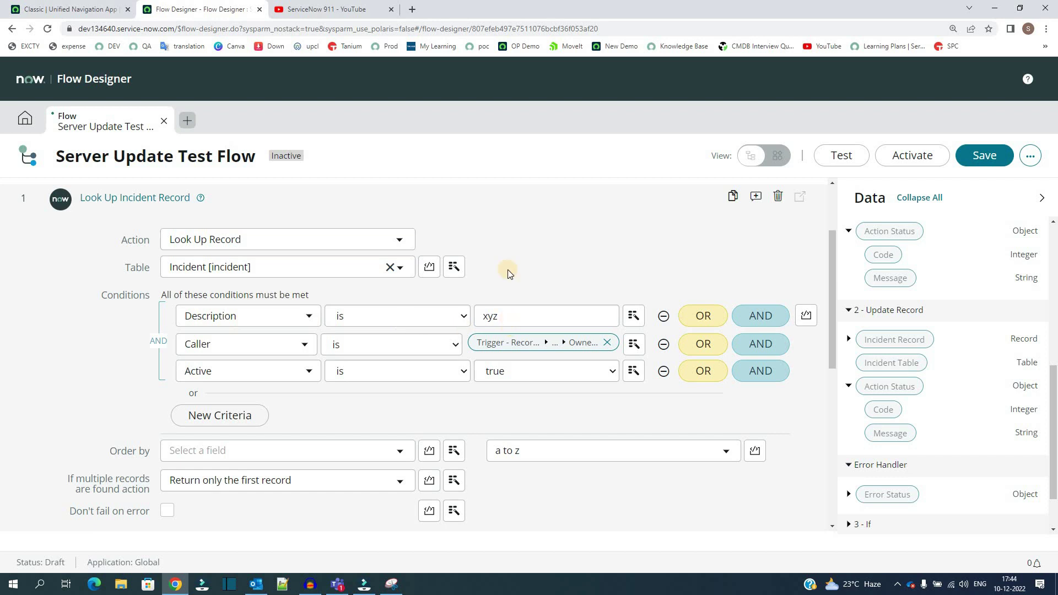
{"action": "double_click", "coordinate": [505, 315]}
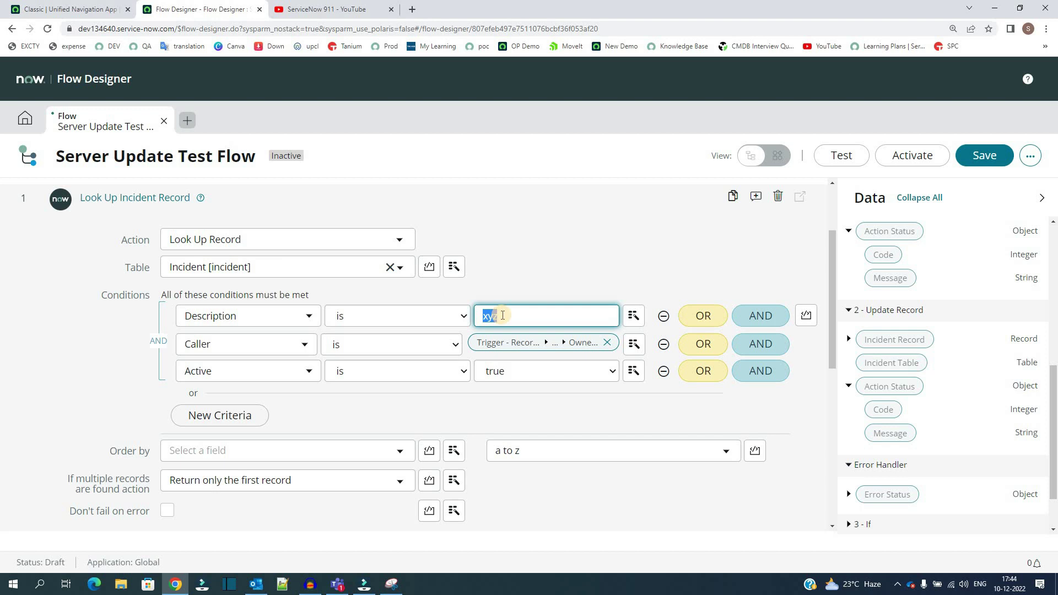
{"action": "left_click", "coordinate": [484, 248]}
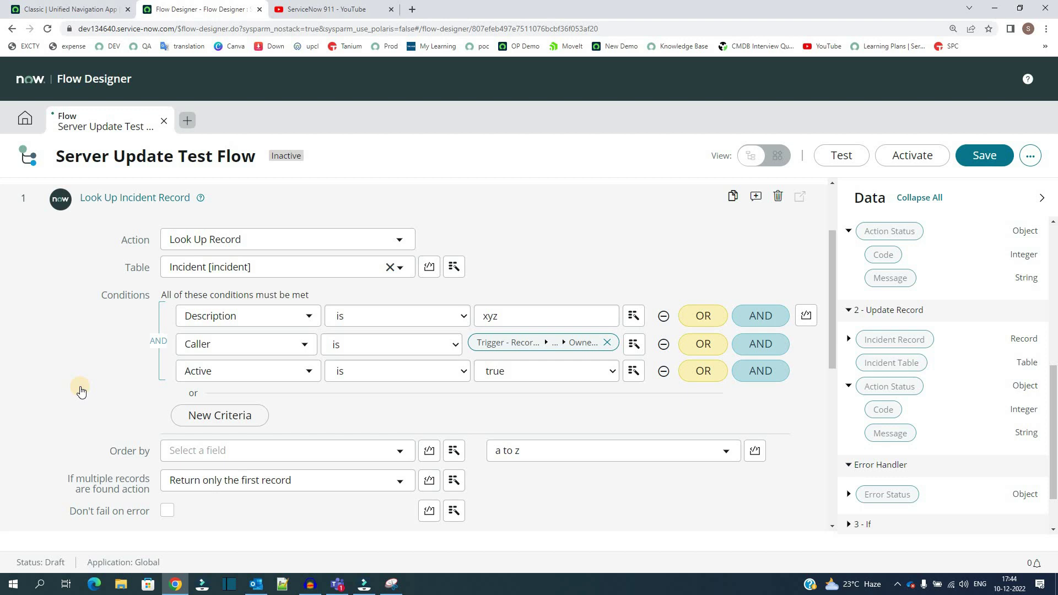
{"action": "scroll", "coordinate": [83, 386], "scroll_direction": "down", "scroll_amount": 5}
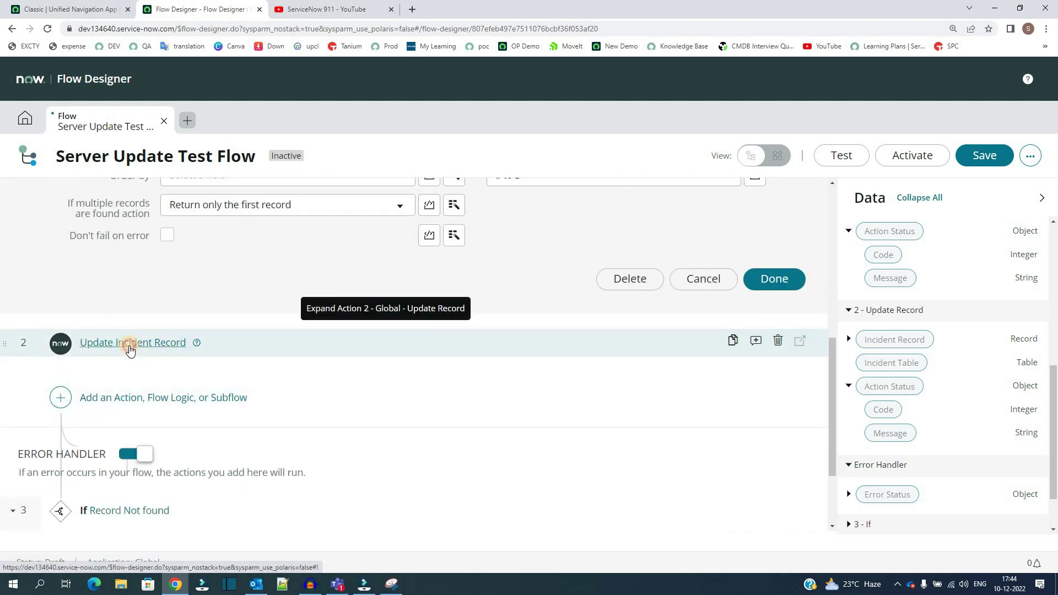
Review the Update Incident Record work notes value 'updated', then collapse the step
{"action": "left_click", "coordinate": [291, 426]}
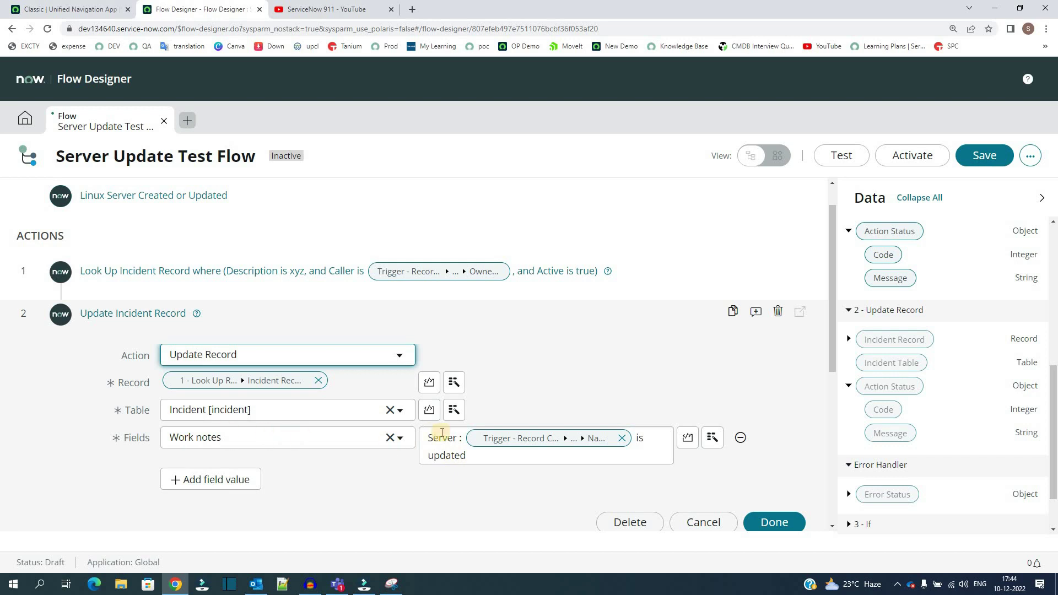
{"action": "double_click", "coordinate": [458, 456]}
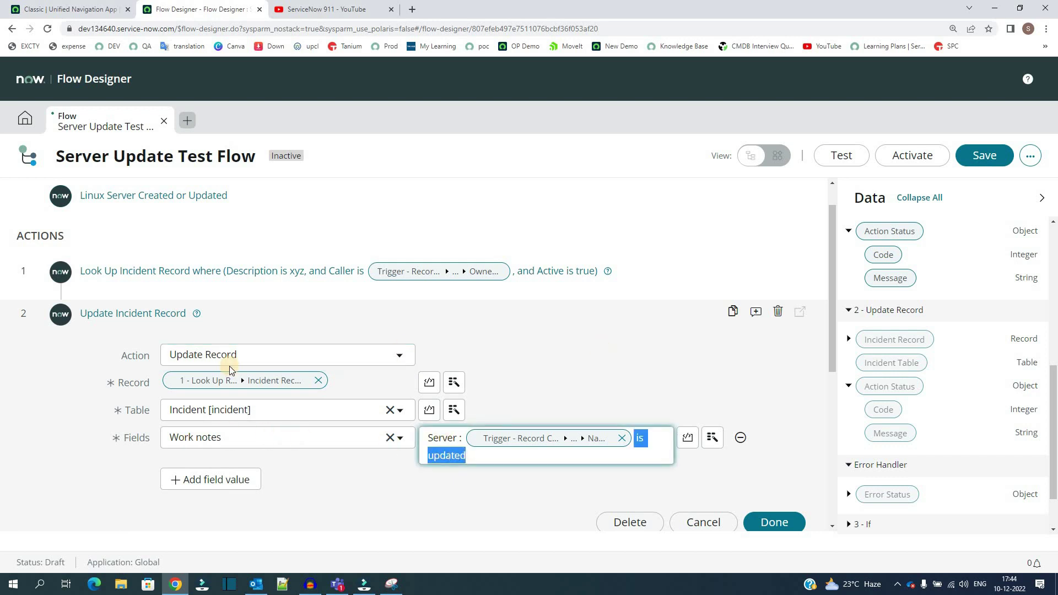
{"action": "left_click", "coordinate": [139, 312]}
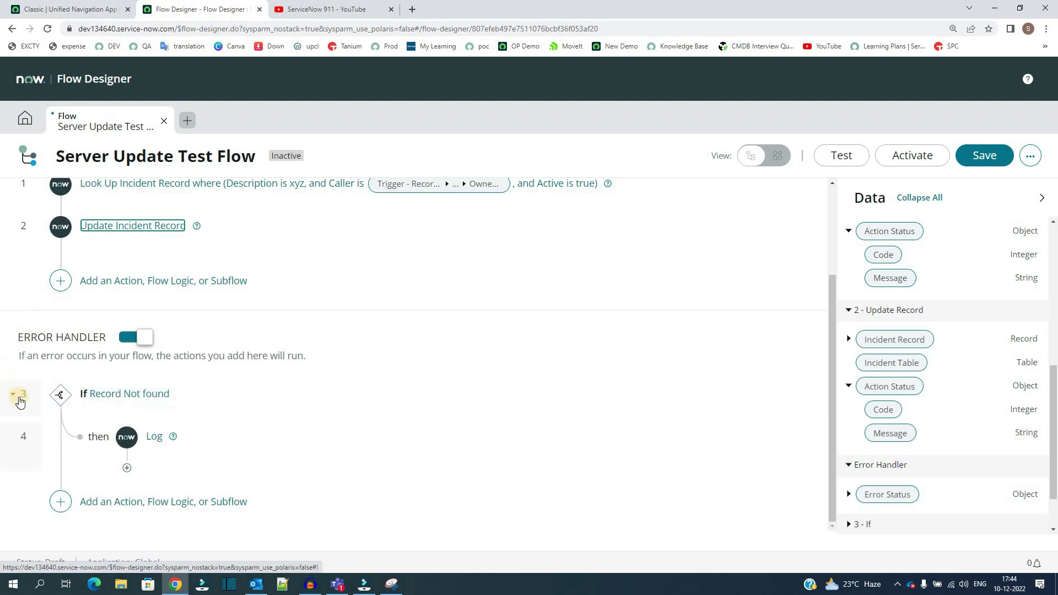
Expand the error handler's Record Not found If step and select its condition label
{"action": "left_click", "coordinate": [114, 395]}
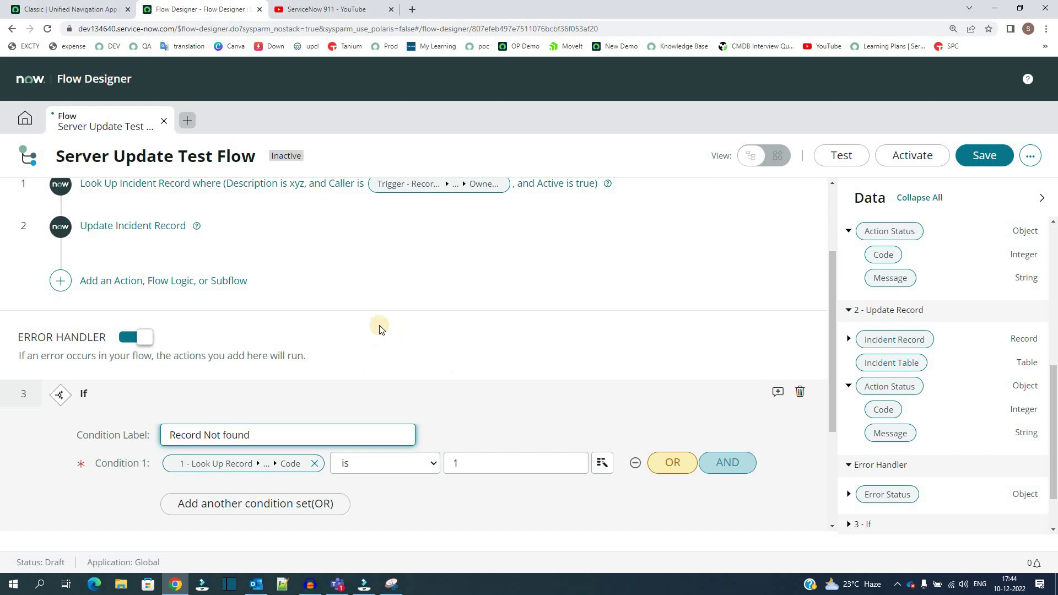
{"action": "scroll", "coordinate": [203, 383], "scroll_direction": "down", "scroll_amount": 1}
{"action": "triple_click", "coordinate": [203, 383]}
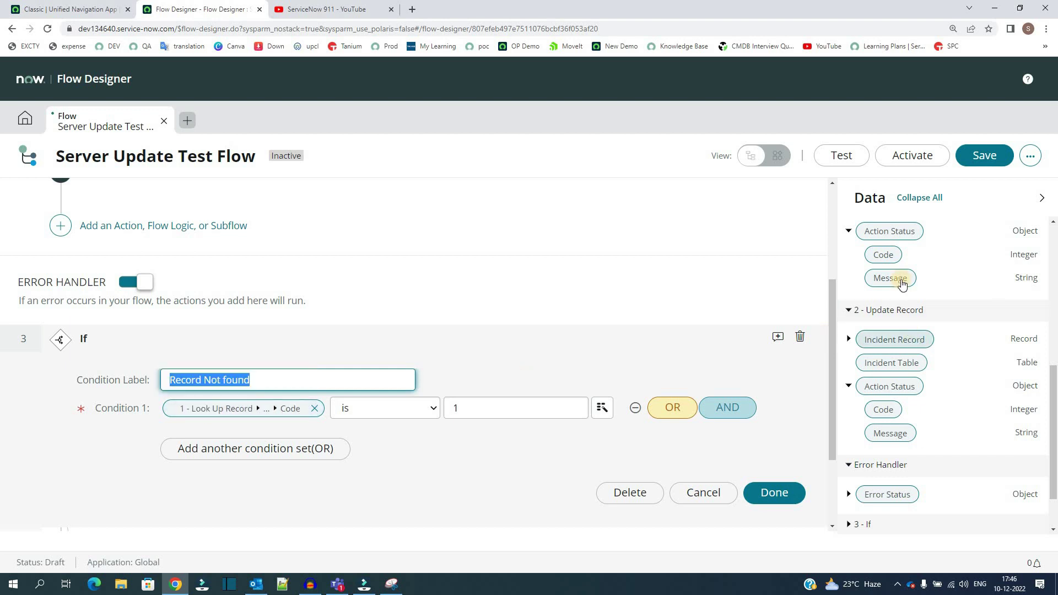
{"action": "scroll", "coordinate": [883, 338], "scroll_direction": "up", "scroll_amount": 4}
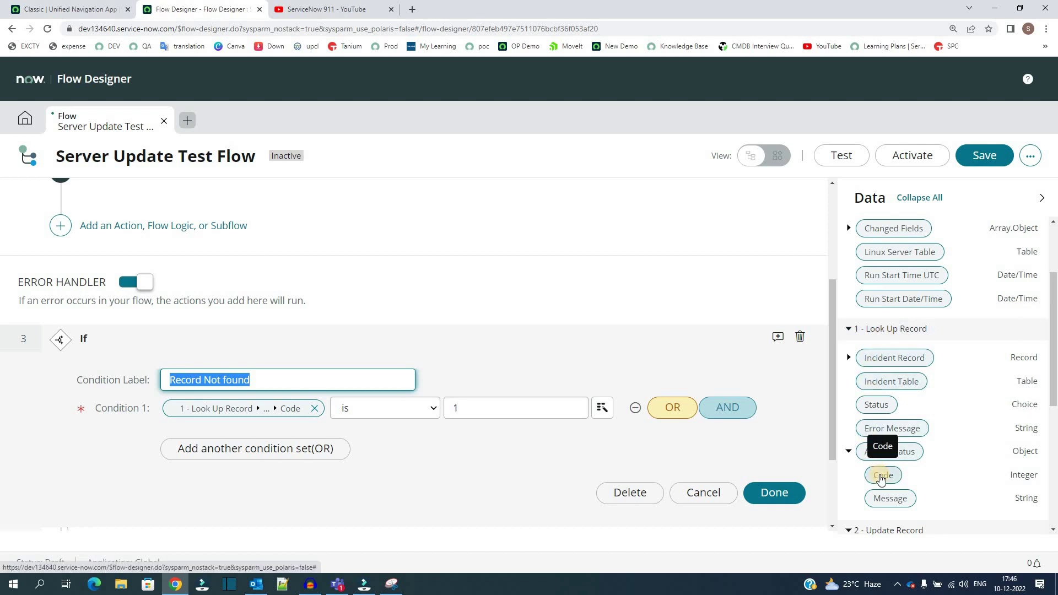
Try an OR condition set with Look Up Record Code, then remove it, keeping Code is 1
{"action": "left_click", "coordinate": [229, 455]}
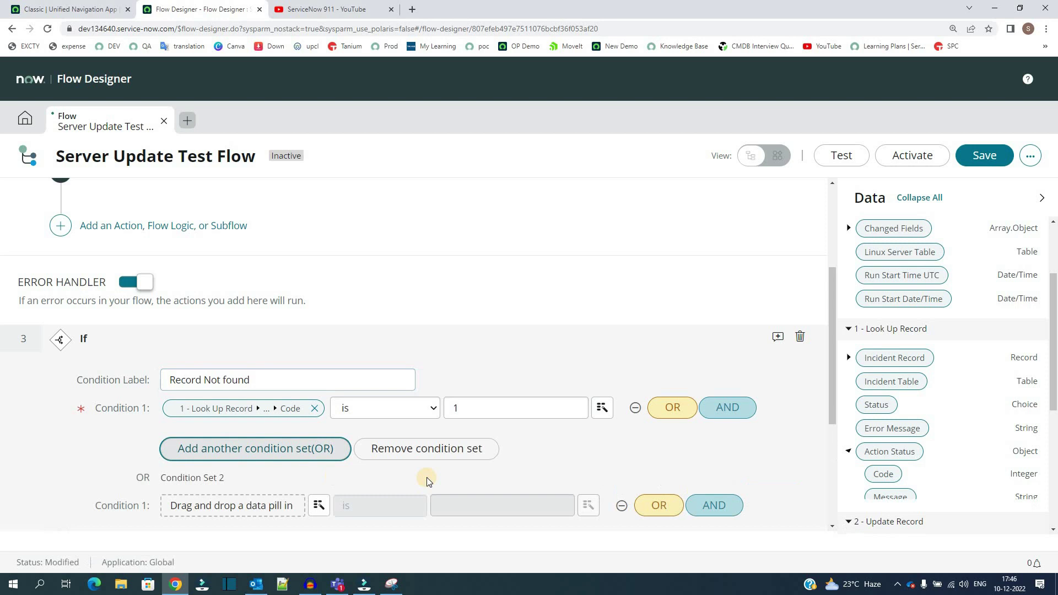
{"action": "left_click", "coordinate": [849, 455]}
{"action": "left_click_drag", "start_coordinate": [883, 475], "coordinate": [234, 507]}
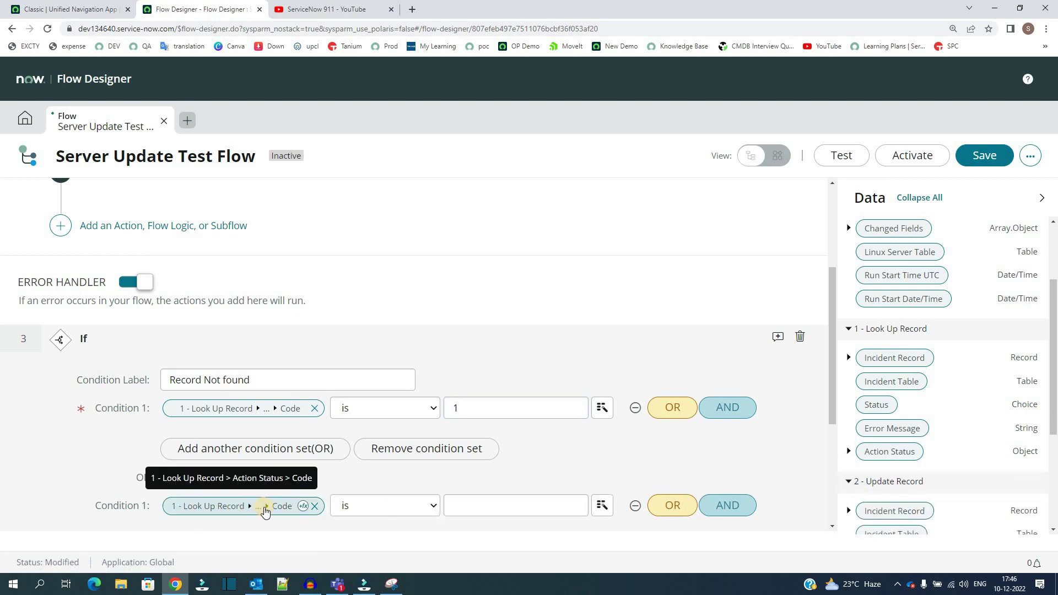
{"action": "left_click", "coordinate": [635, 506]}
{"action": "scroll", "coordinate": [470, 388], "scroll_direction": "down", "scroll_amount": 3}
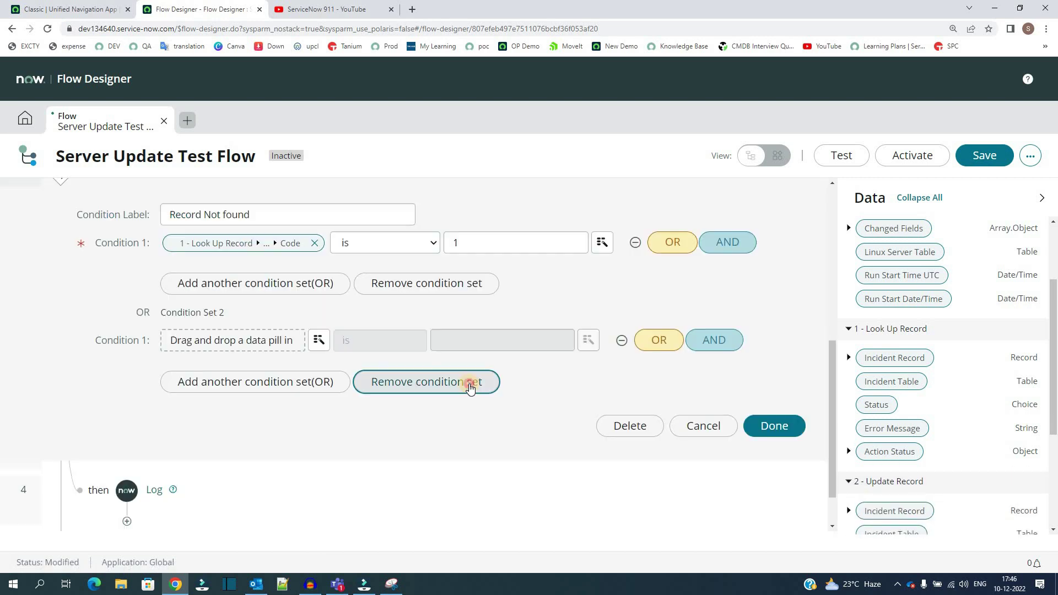
{"action": "left_click", "coordinate": [470, 383]}
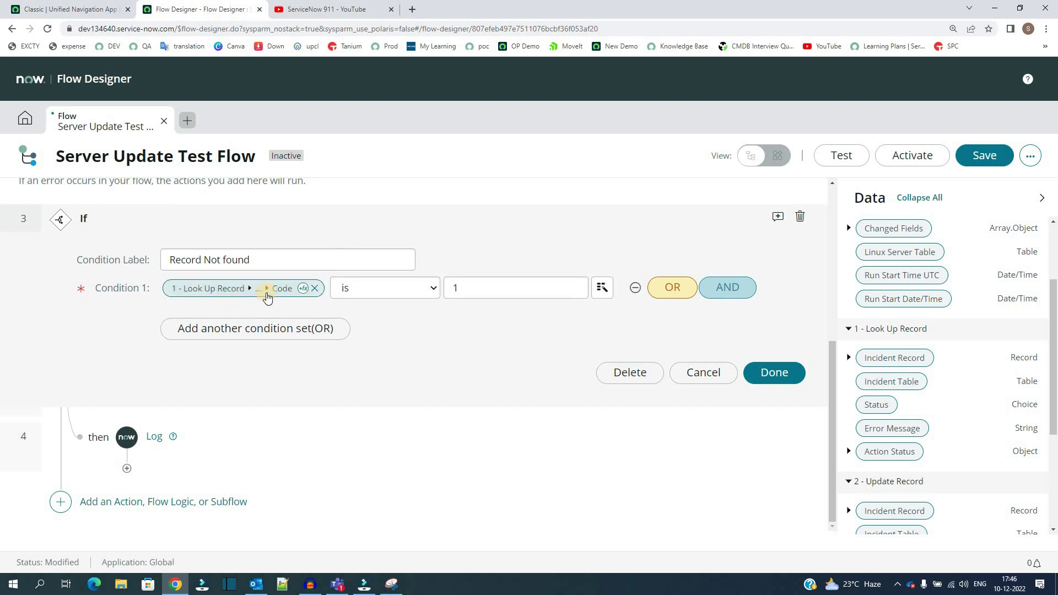
{"action": "left_click", "coordinate": [465, 291]}
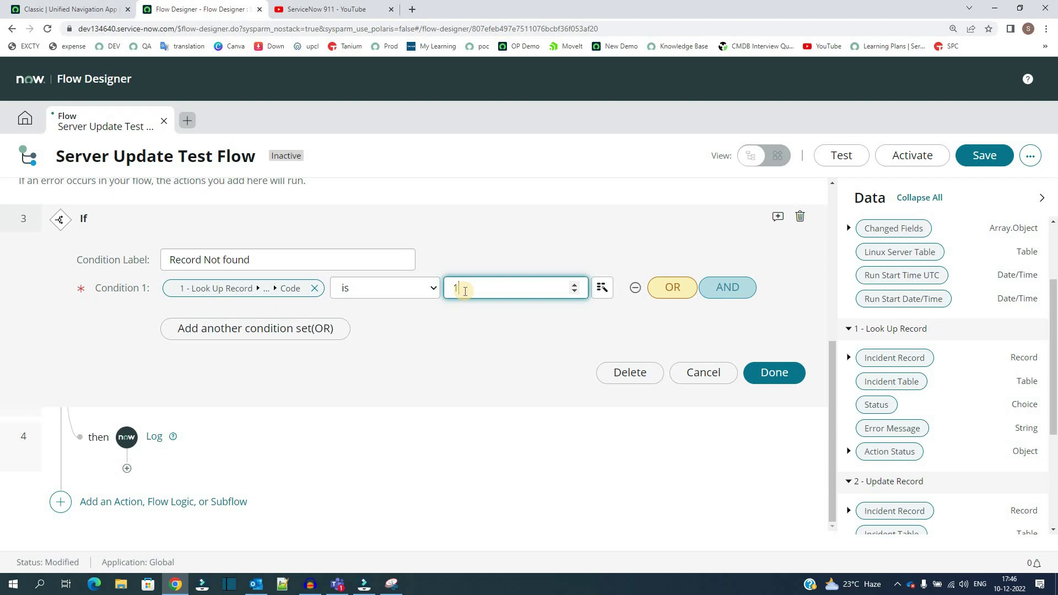
Review the Log step's error level and Look Up Record message, then close it with Done
{"action": "left_click", "coordinate": [155, 438]}
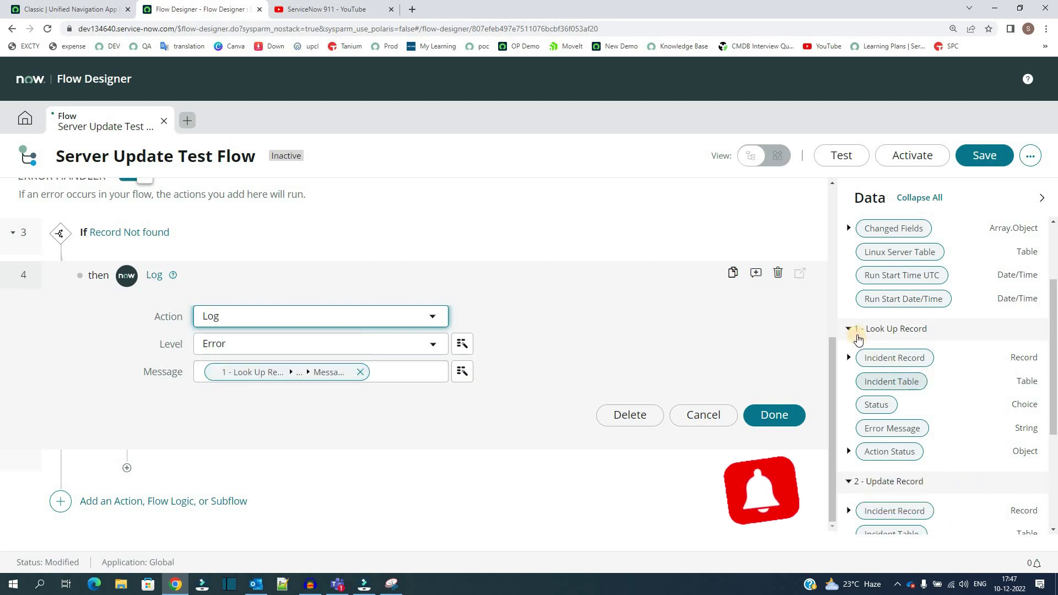
{"action": "left_click", "coordinate": [867, 450]}
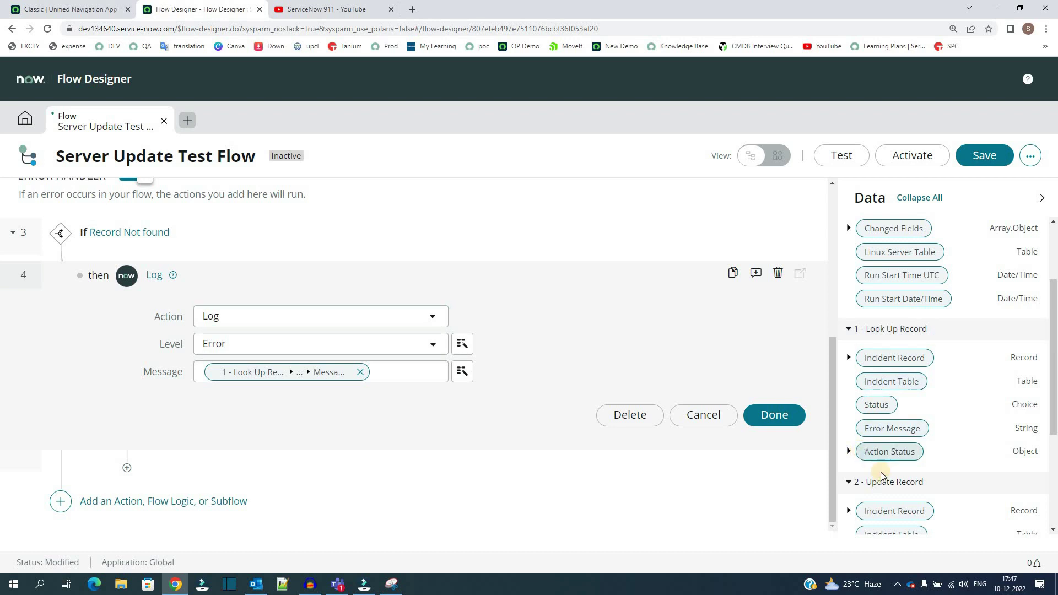
{"action": "left_click", "coordinate": [781, 423]}
{"action": "scroll", "coordinate": [480, 478], "scroll_direction": "up", "scroll_amount": 3}
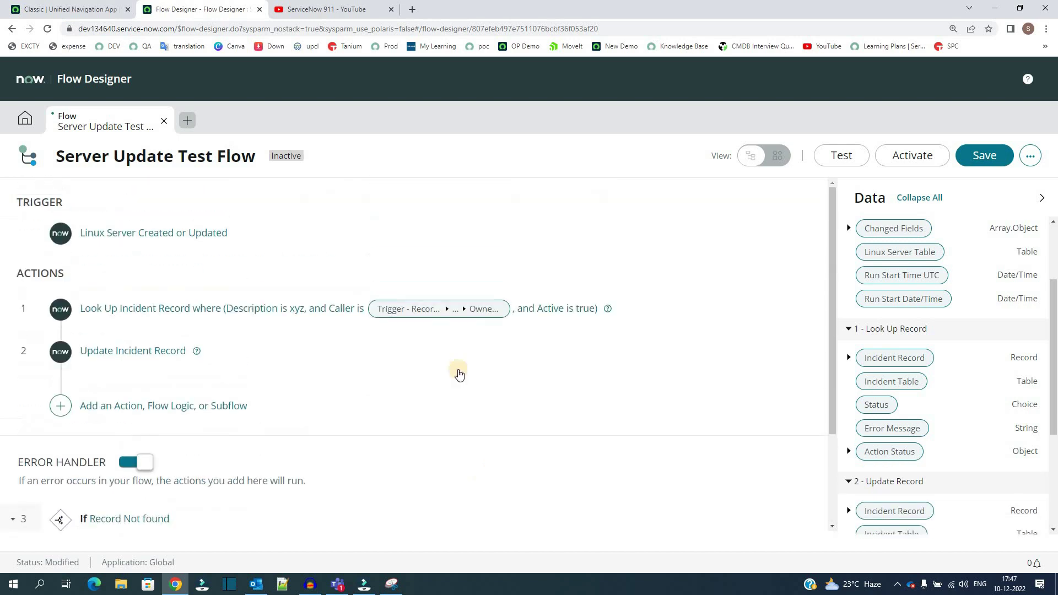
Run a flow test with PS LinuxApp01 selected as the Linux Server Record
{"action": "left_click", "coordinate": [838, 159]}
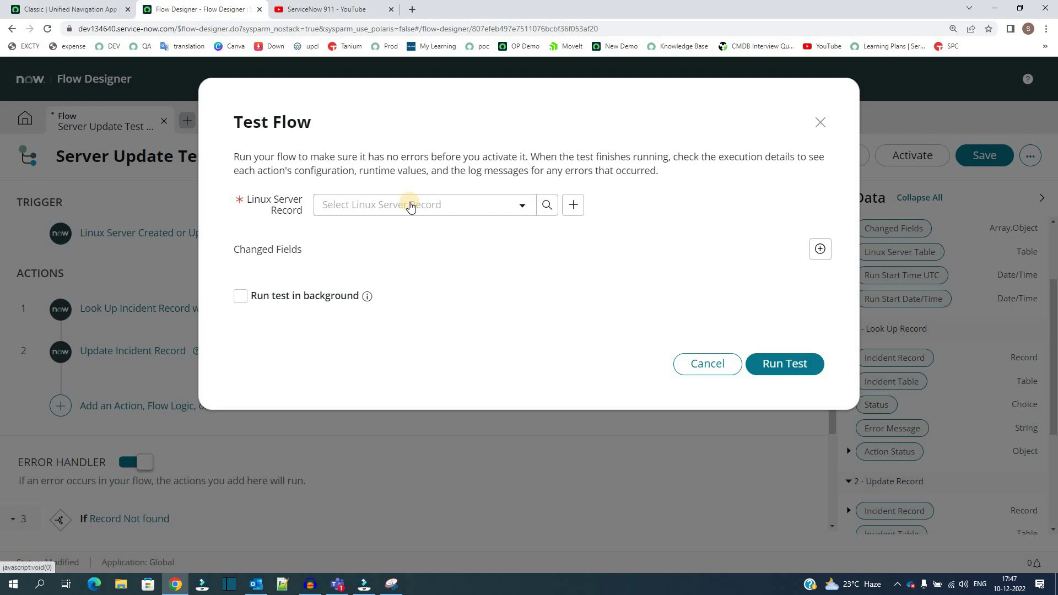
{"action": "left_click", "coordinate": [410, 205]}
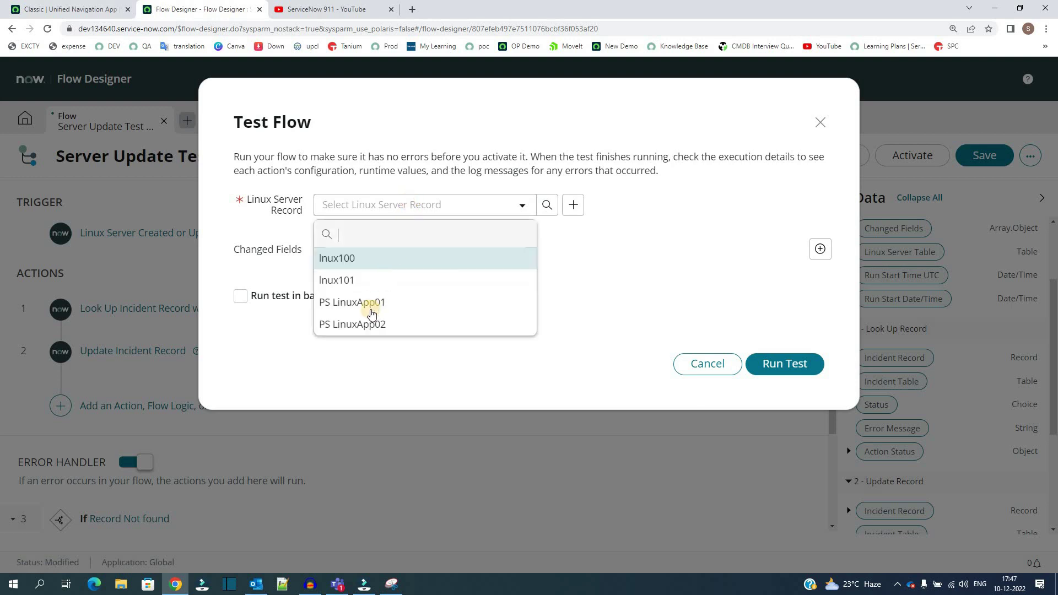
{"action": "left_click", "coordinate": [370, 313]}
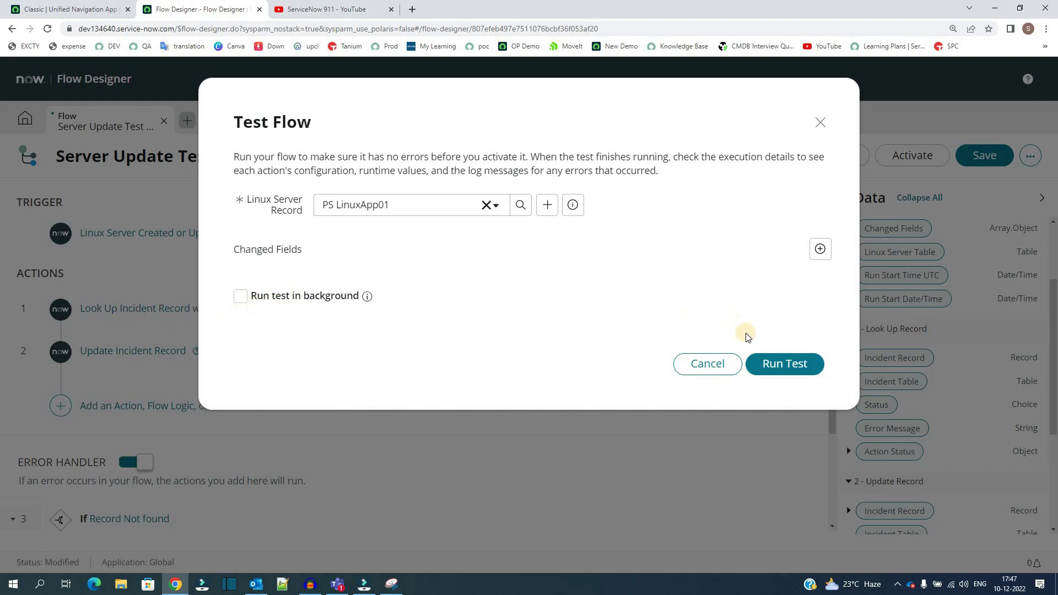
{"action": "left_click", "coordinate": [778, 364]}
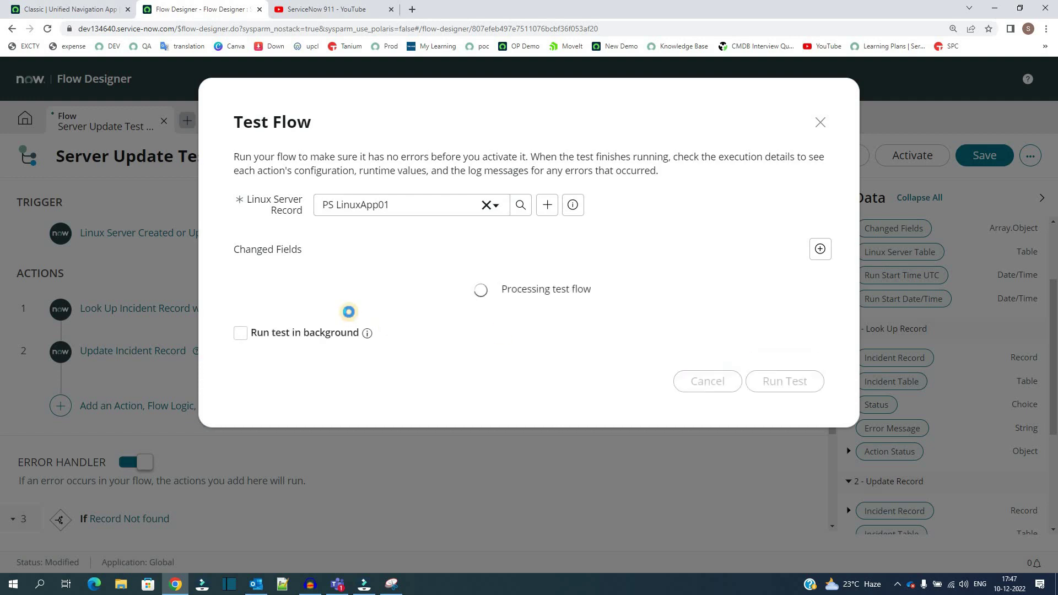
Open the test's execution details and highlight the Completed (error caught) state
{"action": "left_click", "coordinate": [551, 295]}
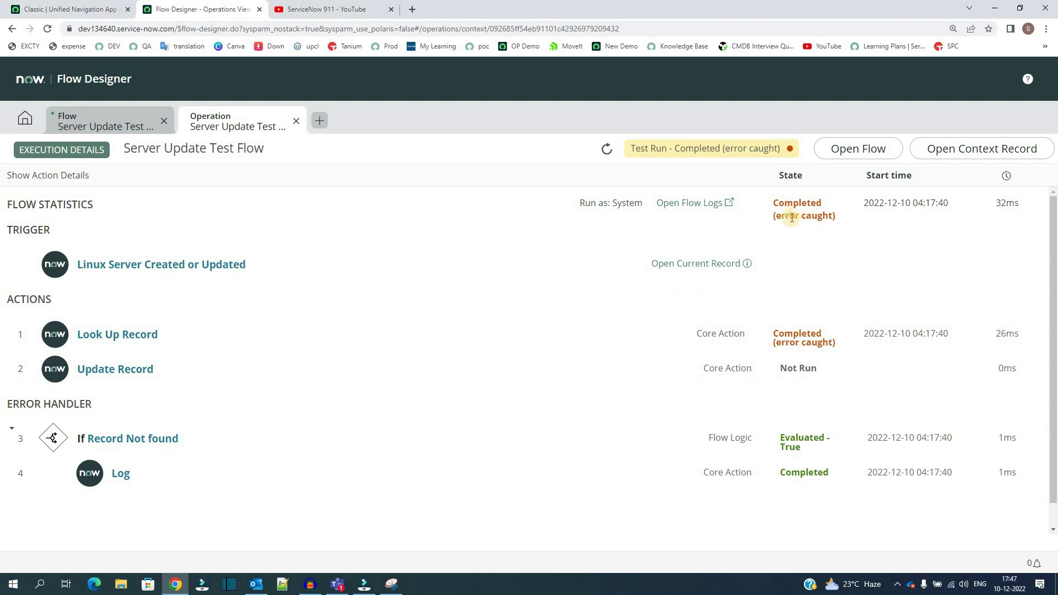
{"action": "double_click", "coordinate": [791, 205]}
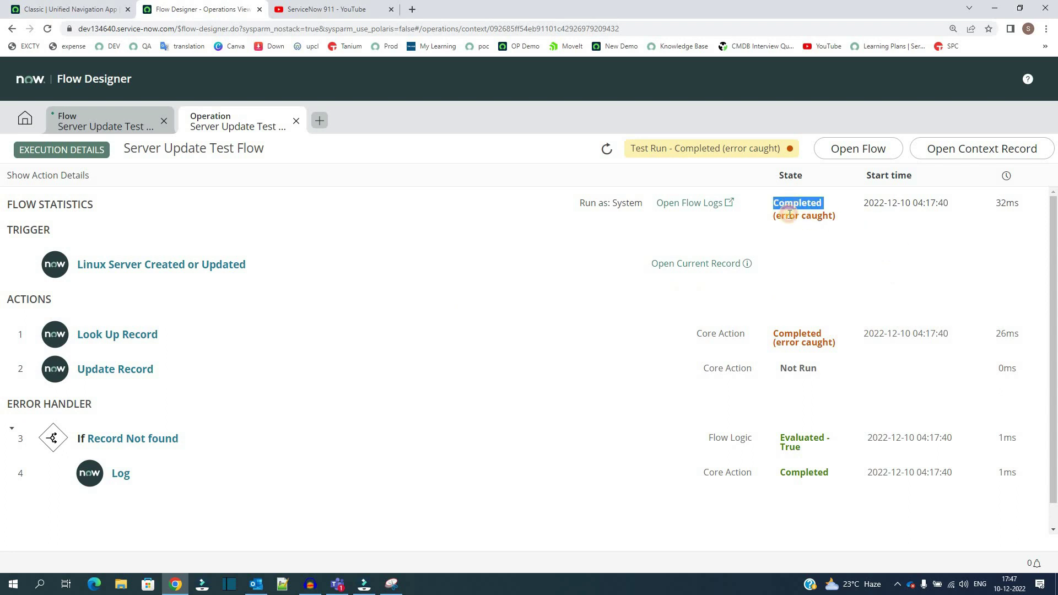
{"action": "double_click", "coordinate": [790, 215]}
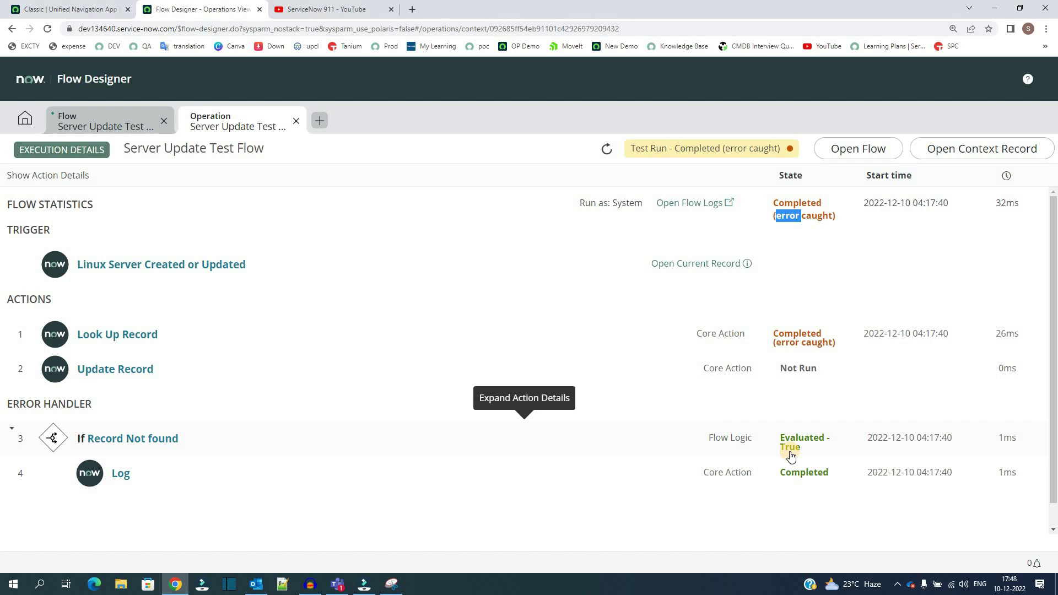
{"action": "scroll", "coordinate": [791, 455], "scroll_direction": "down", "scroll_amount": 1}
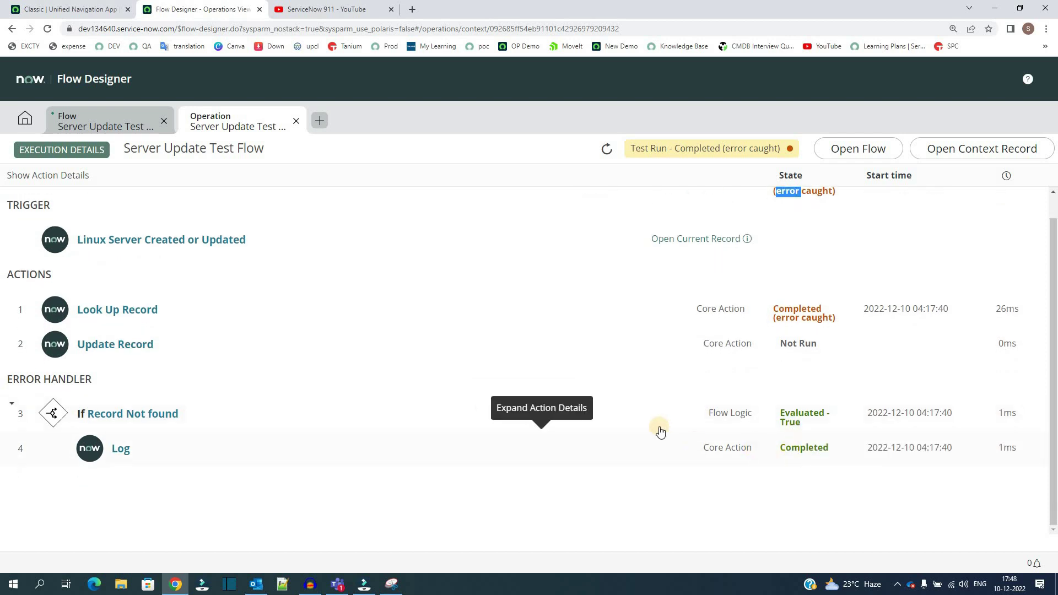
Expand the Record Not found (1=1) and Log step details, highlighting the 'No Record Found' message
{"action": "left_click", "coordinate": [687, 422]}
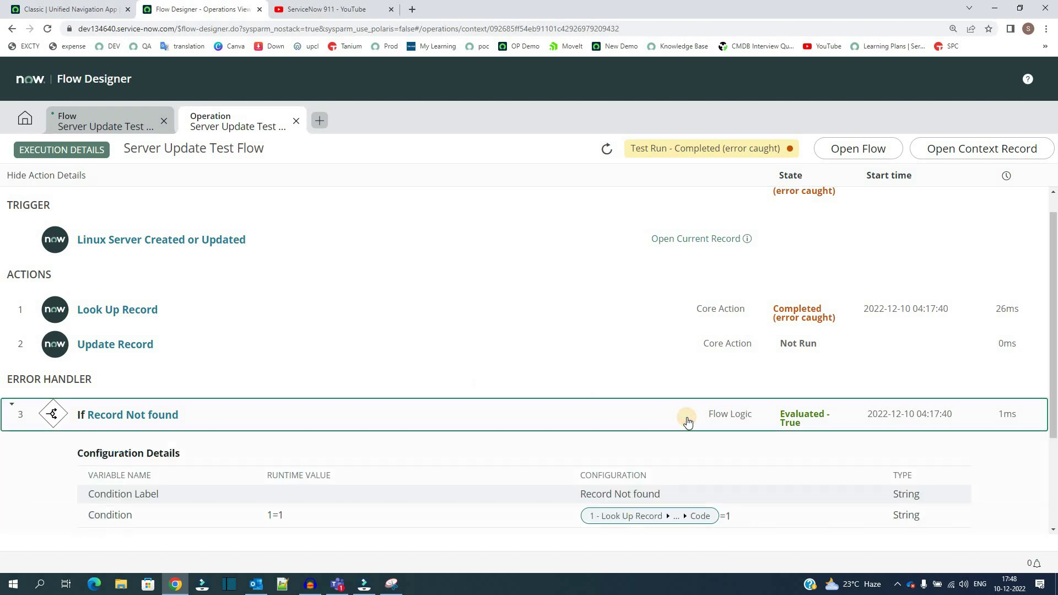
{"action": "scroll", "coordinate": [333, 420], "scroll_direction": "down", "scroll_amount": 3}
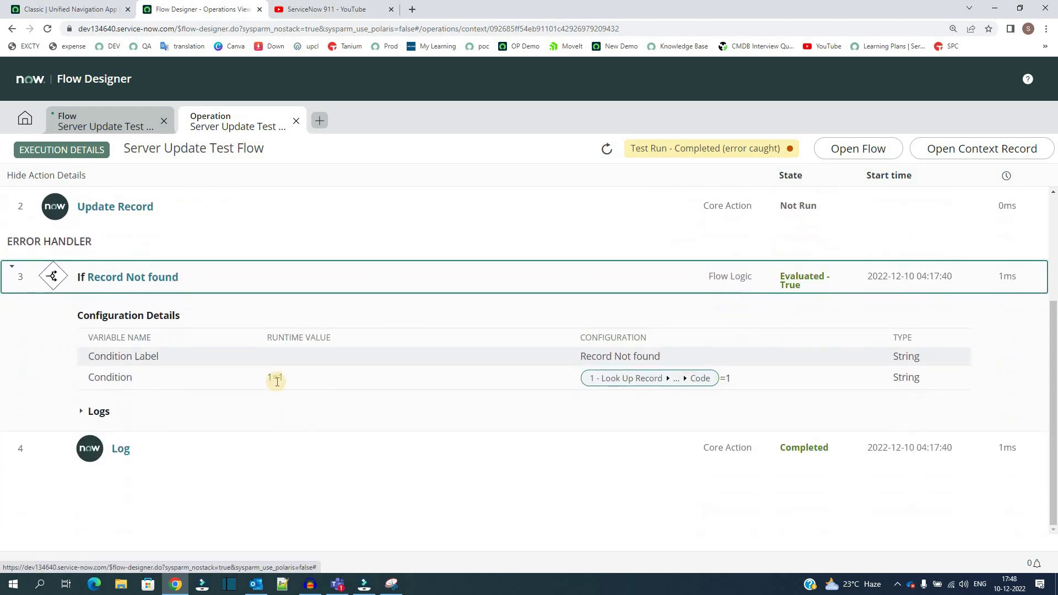
{"action": "left_click", "coordinate": [289, 381]}
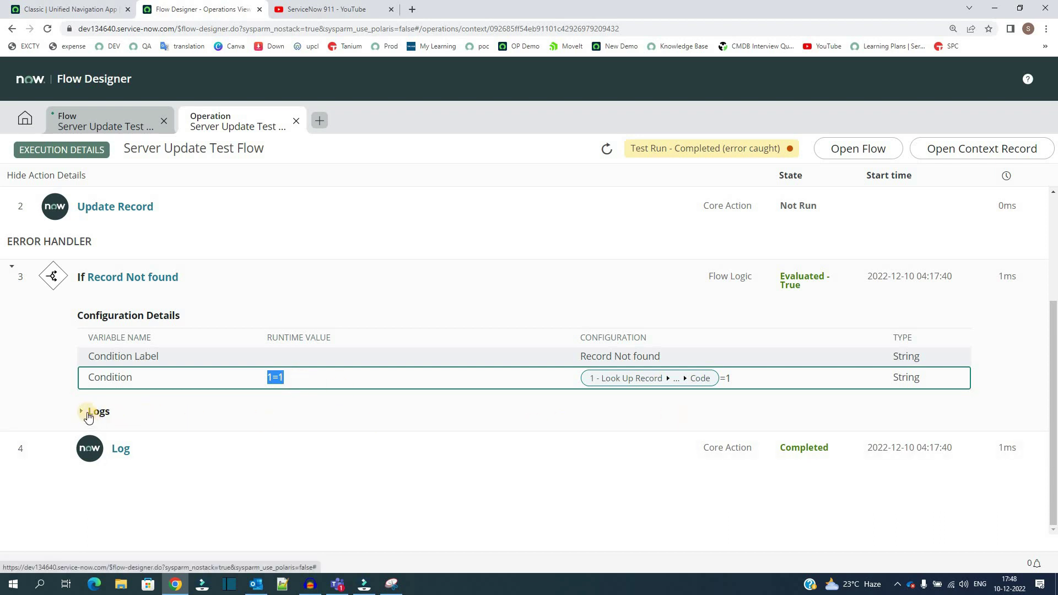
{"action": "left_click", "coordinate": [242, 458]}
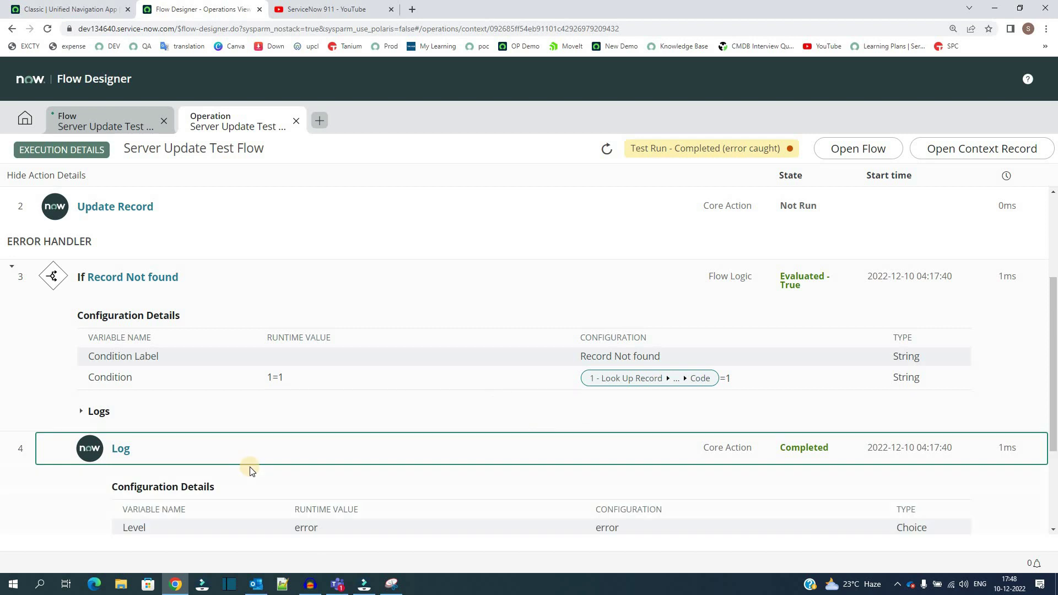
{"action": "scroll", "coordinate": [309, 392], "scroll_direction": "down", "scroll_amount": 3}
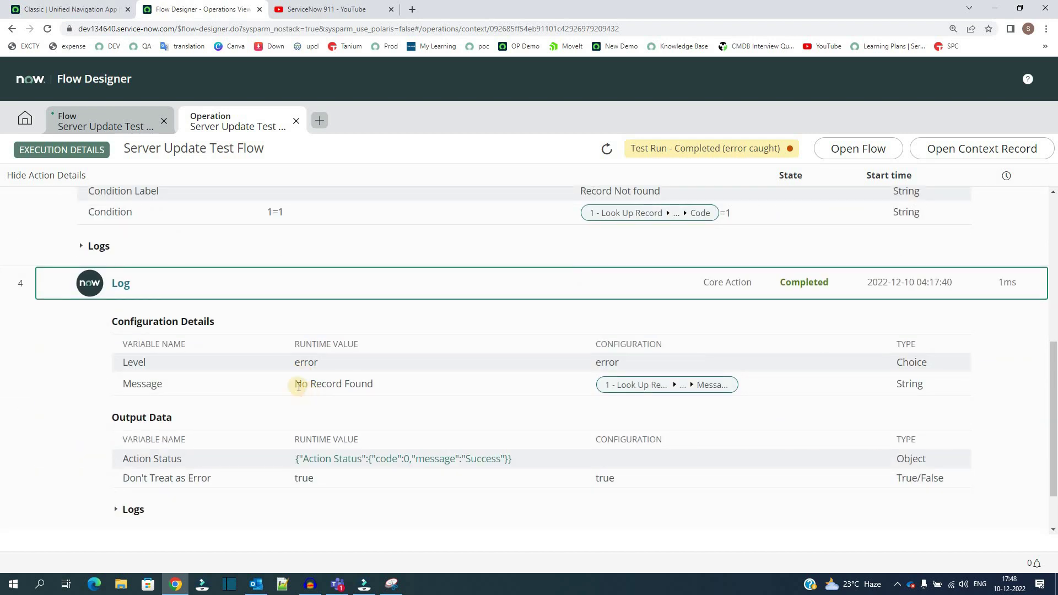
{"action": "triple_click", "coordinate": [299, 385]}
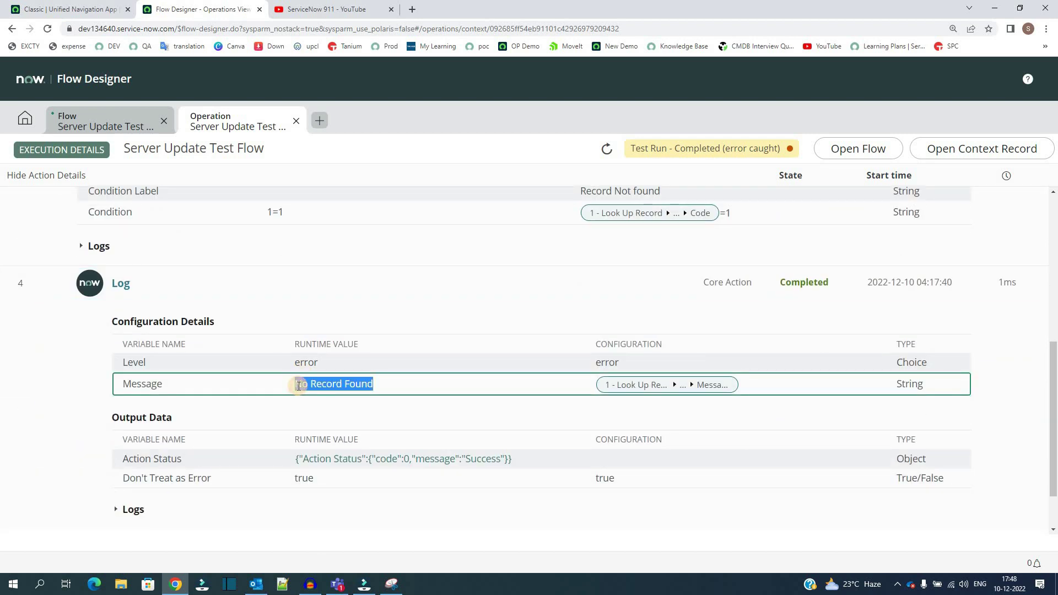